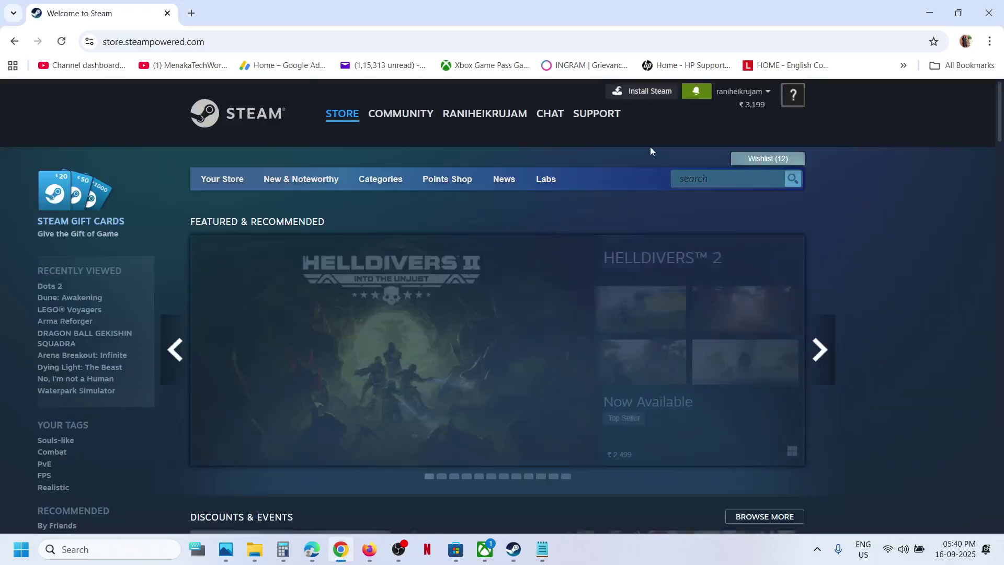
Download SteamSetup.exe from the Steam website's Install Steam page
left_click(647, 91)
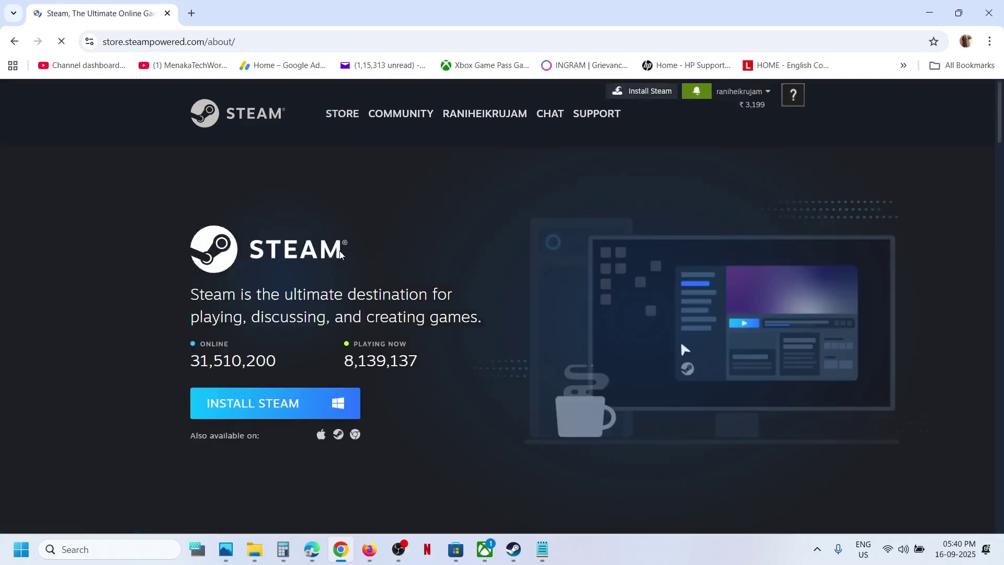
left_click(272, 414)
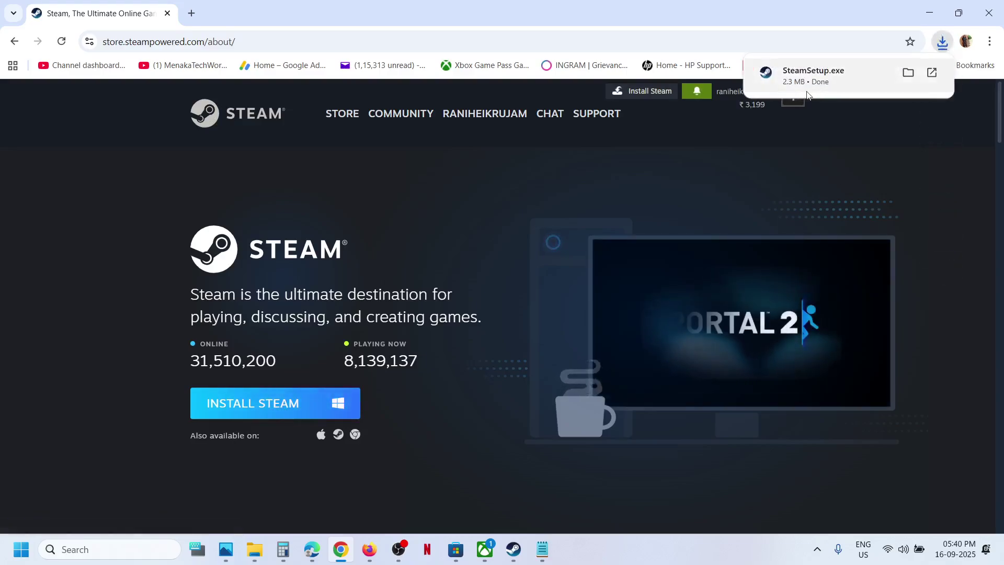
Bring Steam to the front and open the DRAGON BALL GEKISHIN SQUADRA store page
left_click(513, 549)
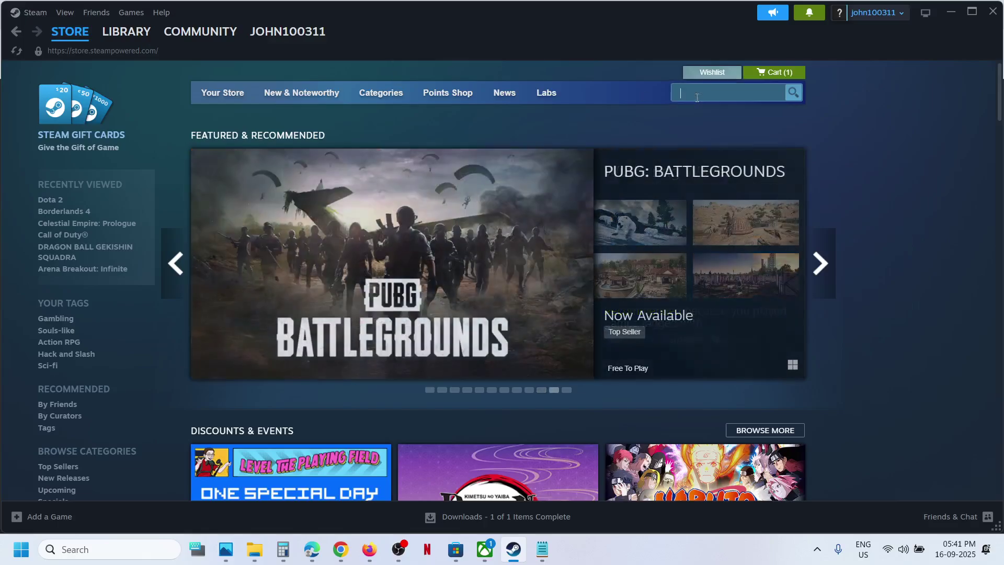
type("DRAGON BALL GEKISHIN SQUADRA")
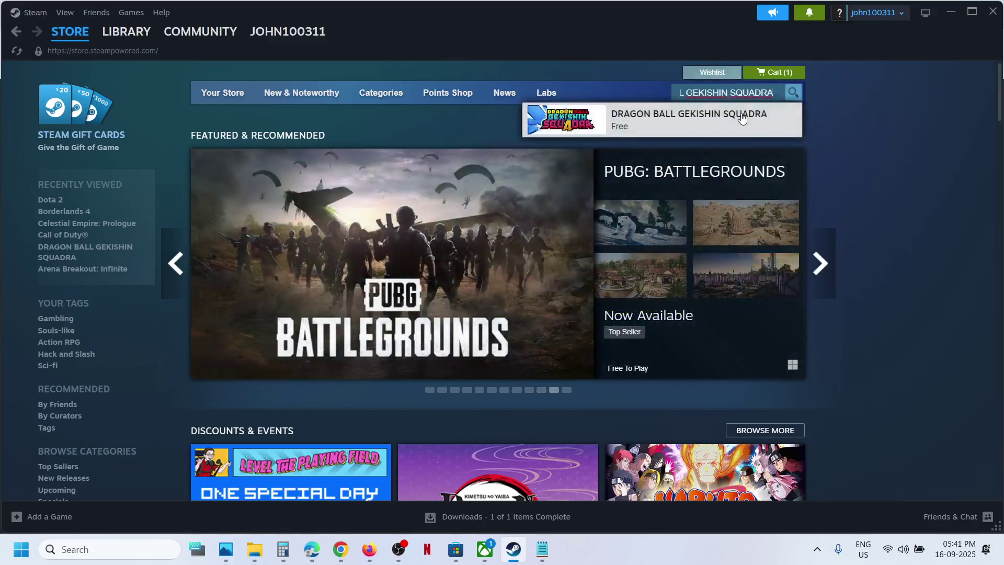
left_click(692, 125)
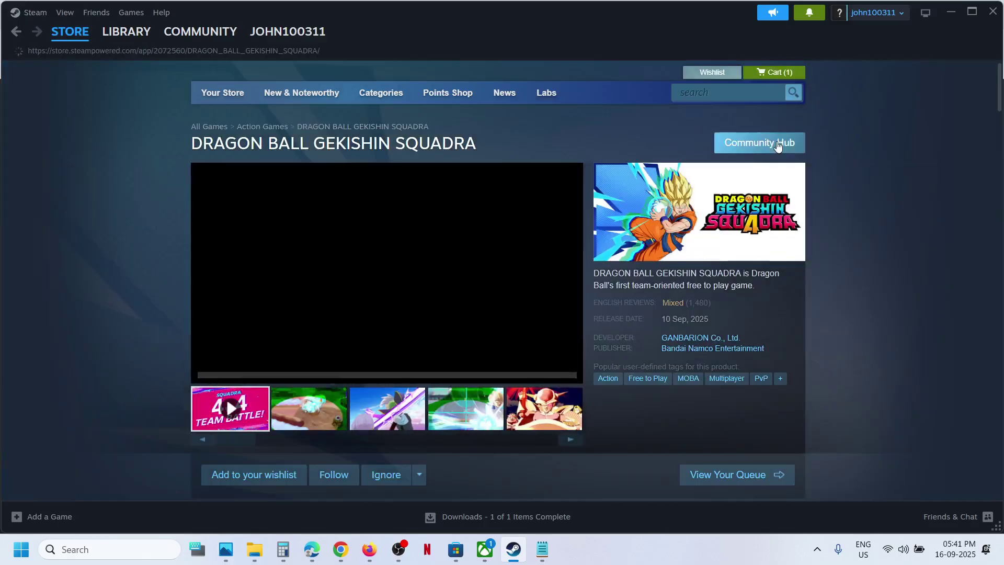
scroll(445, 363, "down", 3)
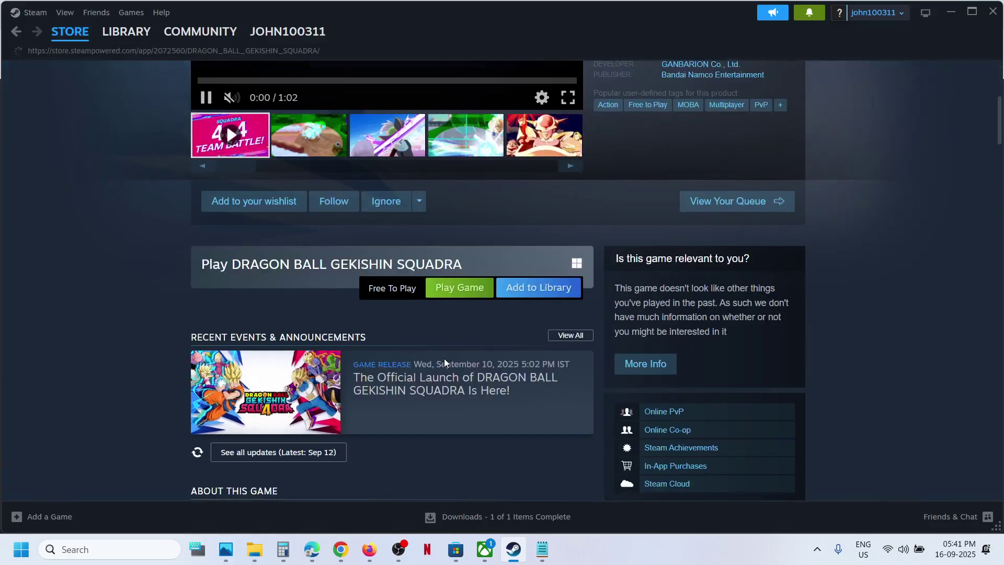
Play the free game, accept its EULA, and view the Library Home
left_click(465, 294)
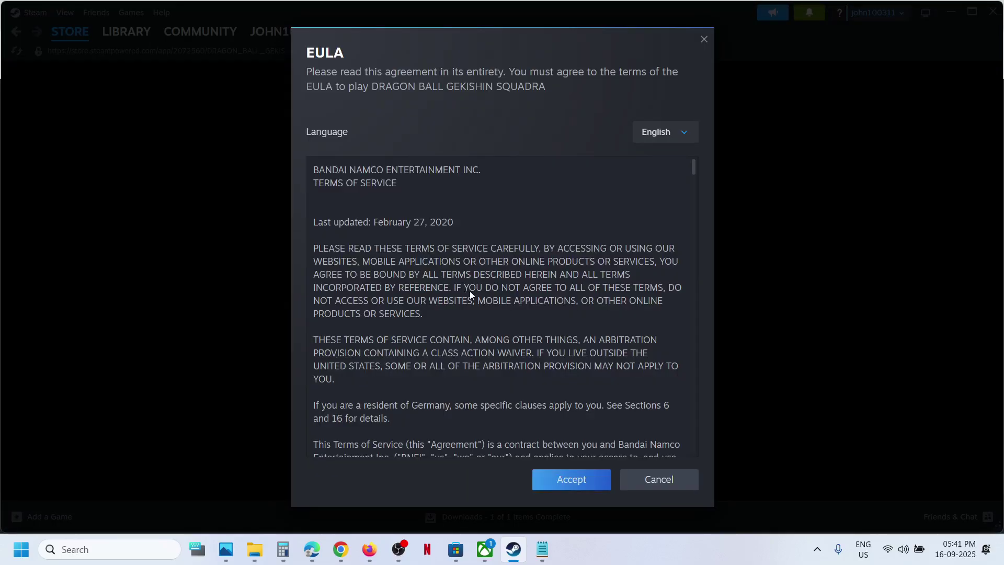
left_click(568, 479)
mouse_move(126, 32)
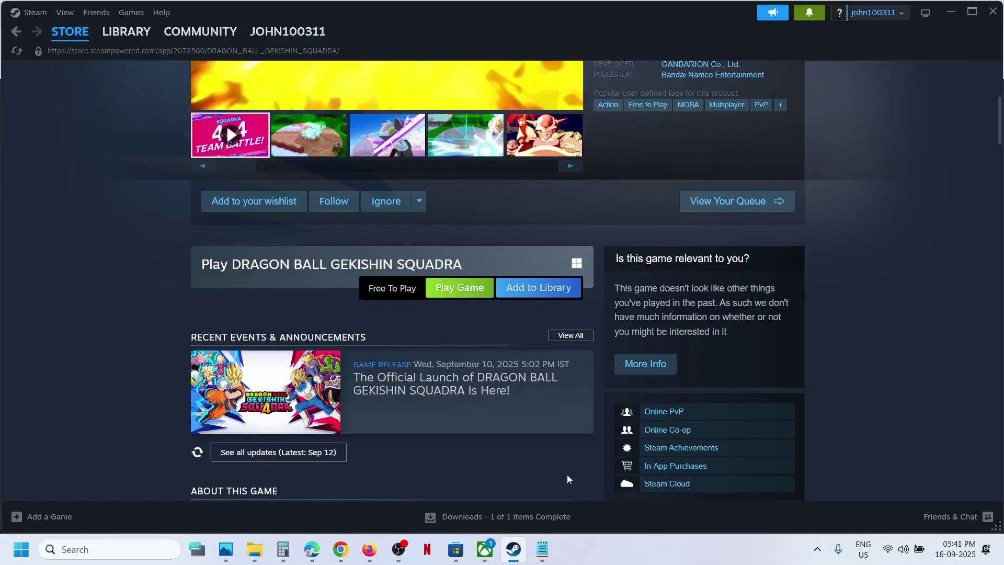
left_click(126, 39)
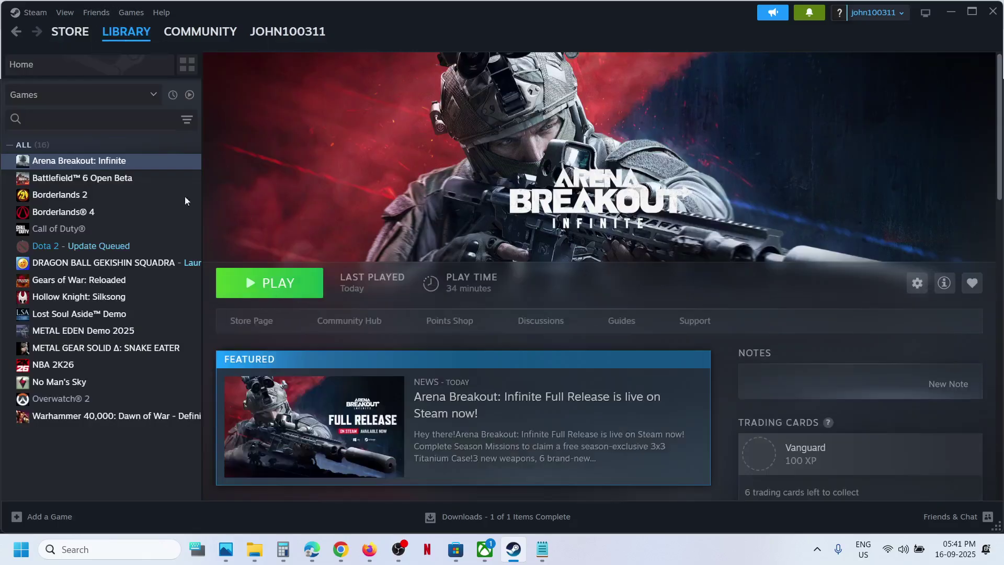
left_click(124, 41)
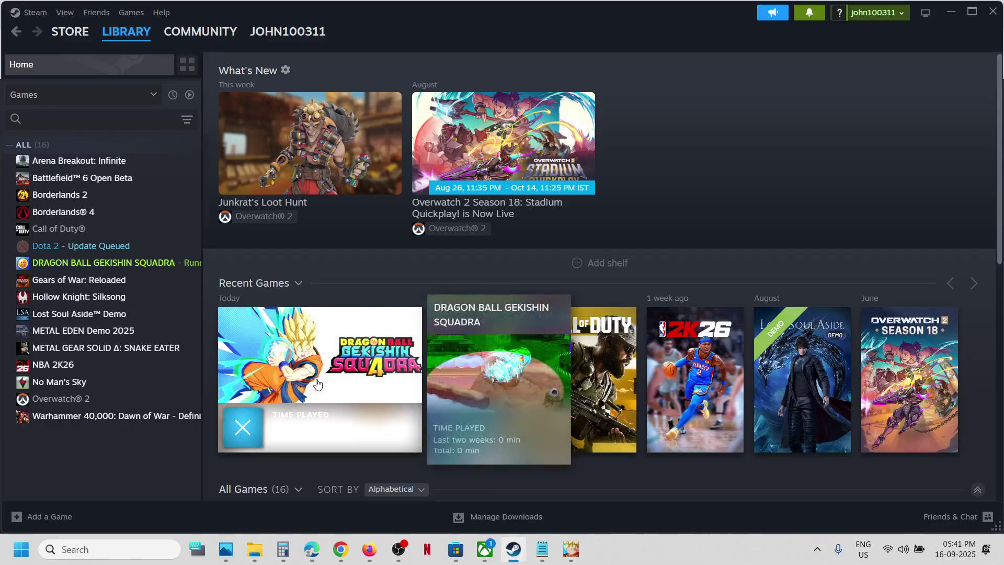
Open the game's library page, view its title screen, then Alt+Tab back to Steam
left_click(318, 384)
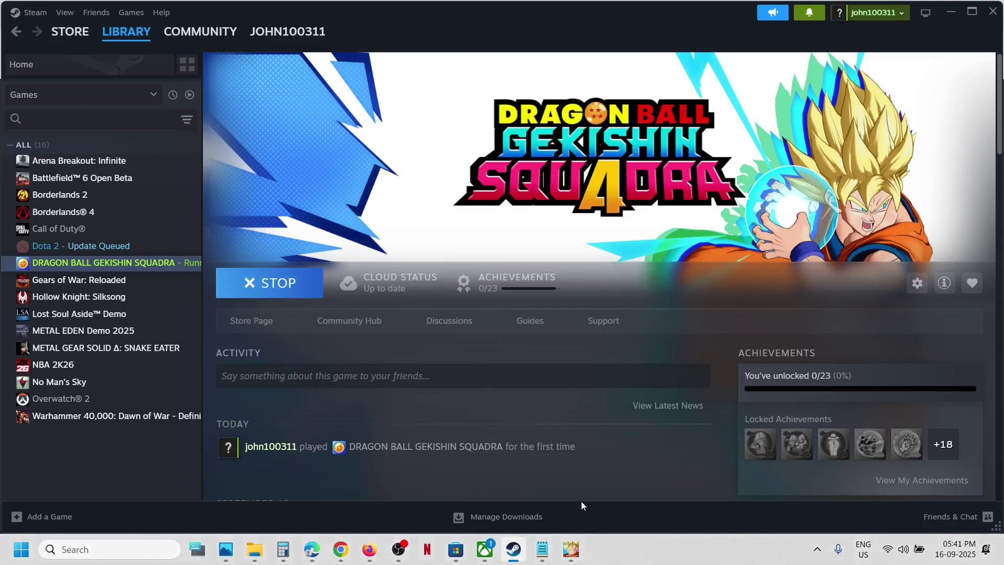
mouse_move(570, 549)
left_click(578, 555)
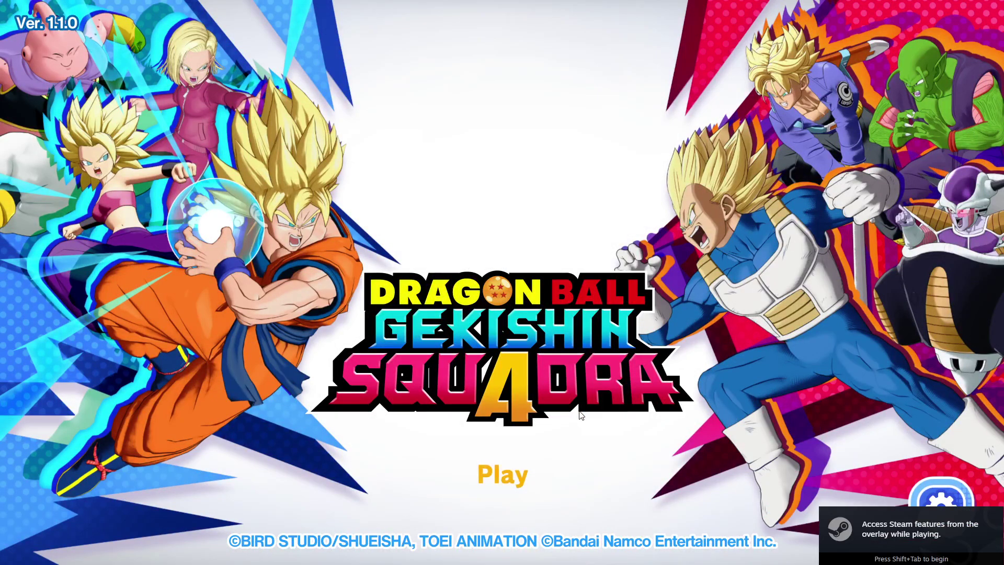
key("alt+Tab")
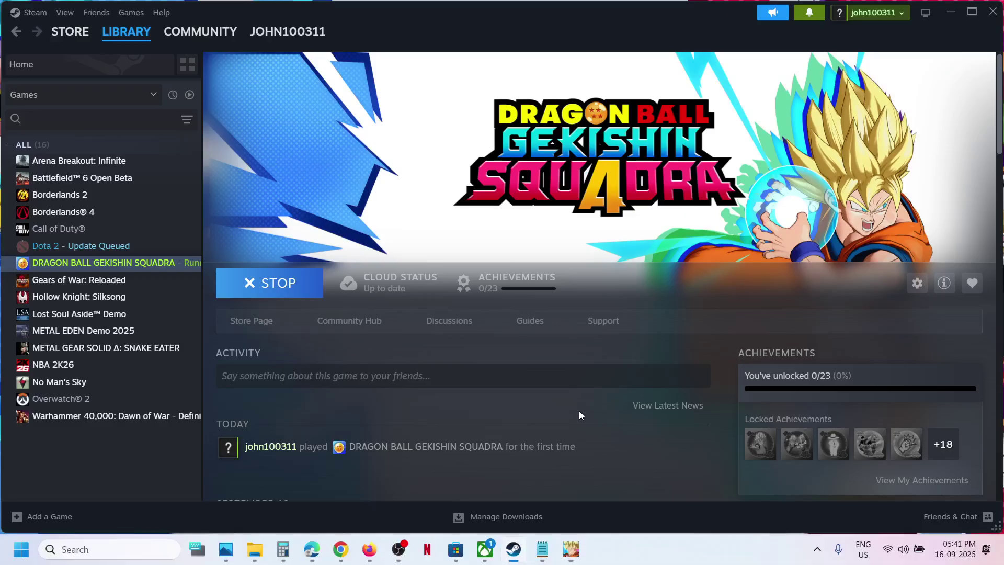